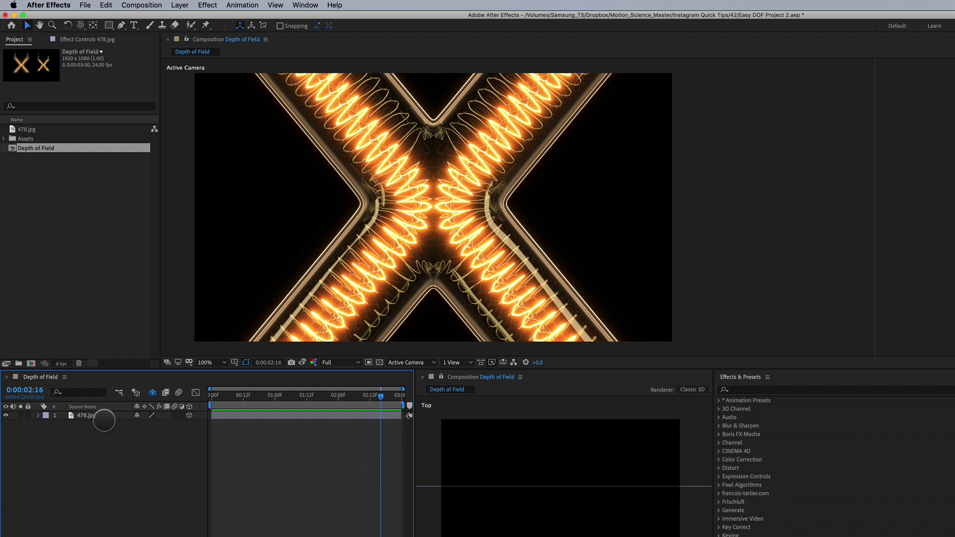
Select the X image layer, toggling its 3D mode off and back on
click(109, 416)
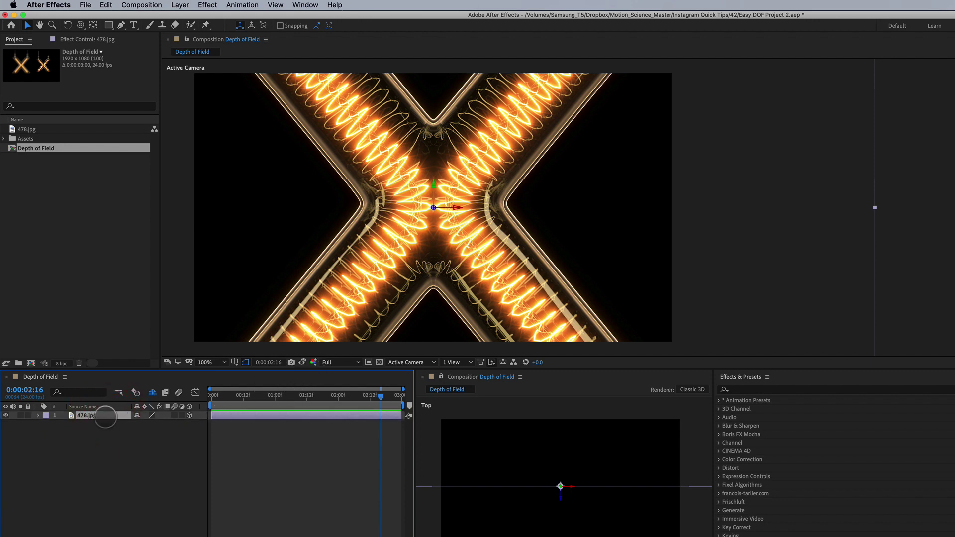
click(190, 416)
click(190, 417)
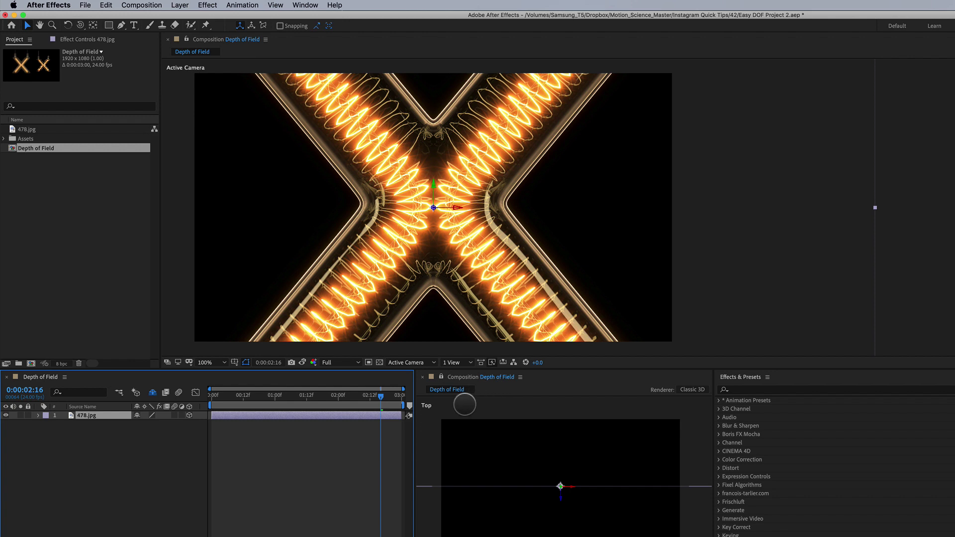
click(426, 406)
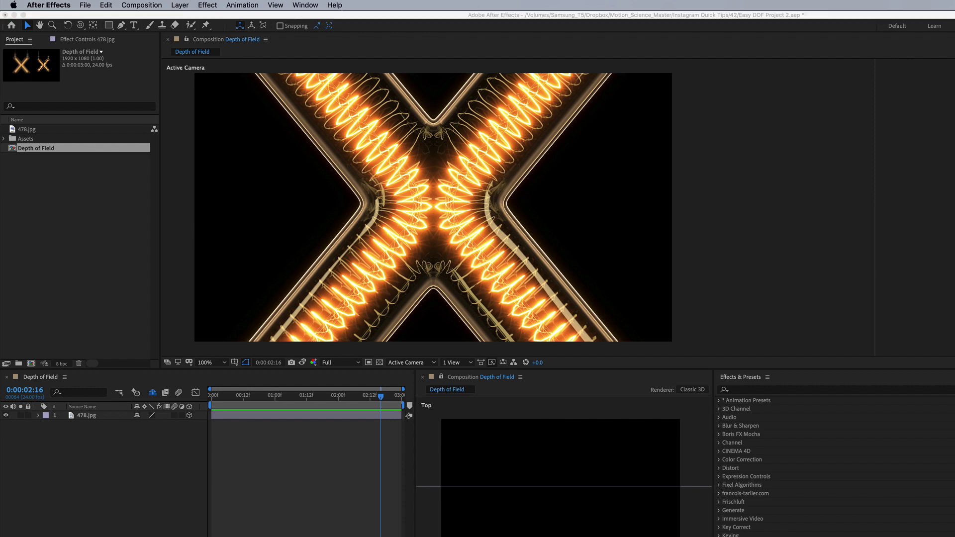
click(597, 409)
click(563, 490)
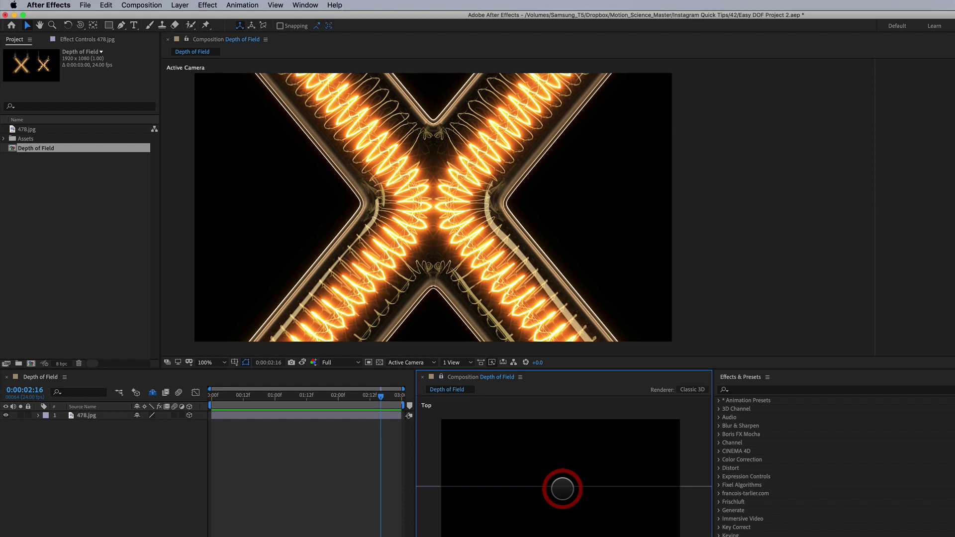
click(356, 304)
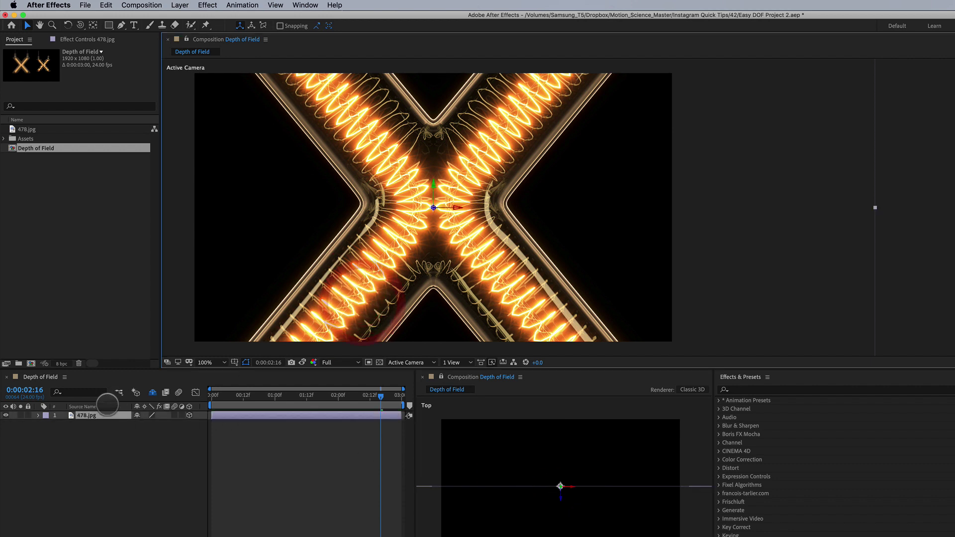
click(105, 413)
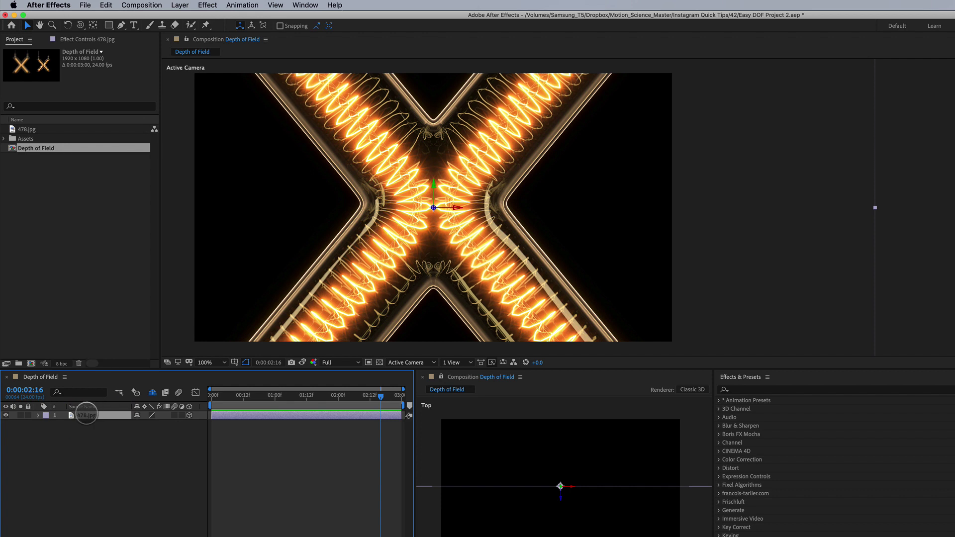
Scale the X layer down to 30%
key(s)
click(162, 424)
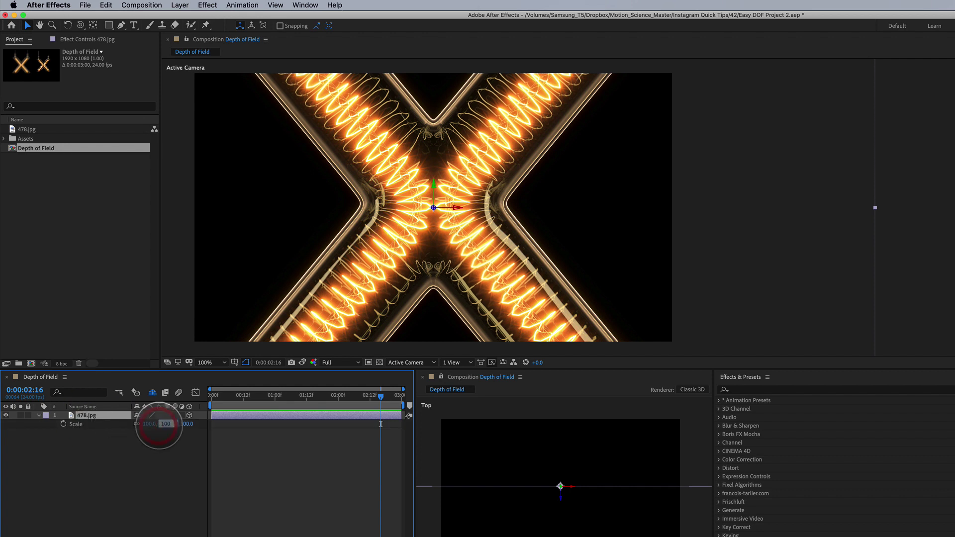
text(30)
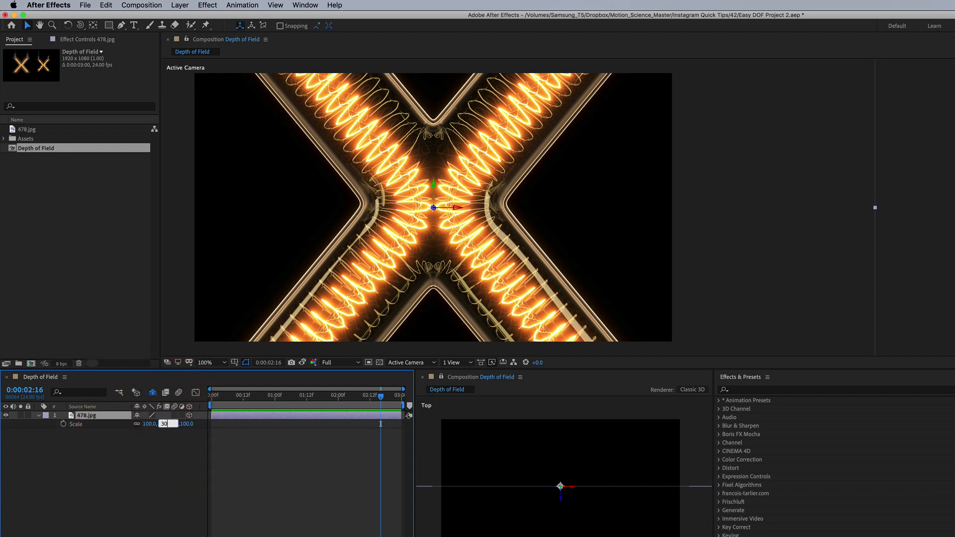
key(Return)
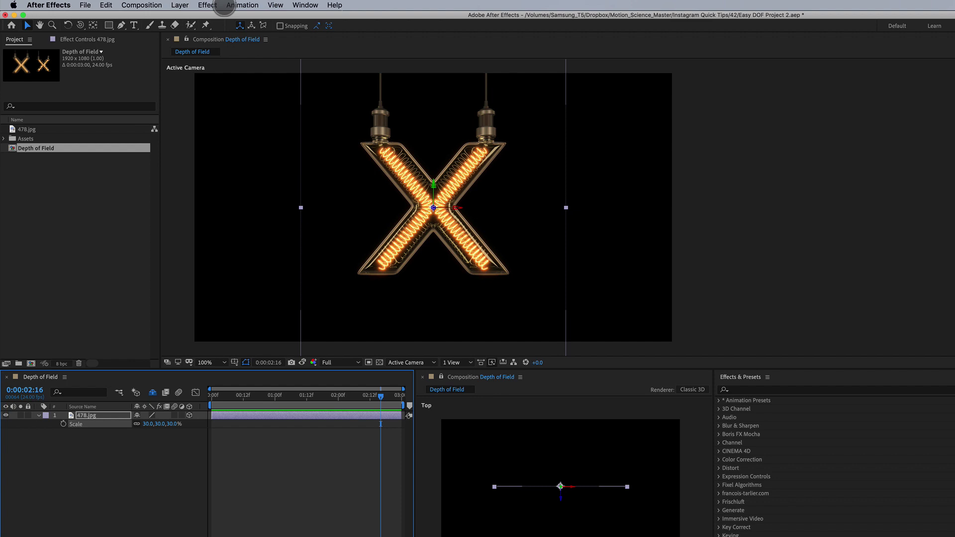
Rename the layer 'Foreground' and duplicate it as 'Background'
click(109, 416)
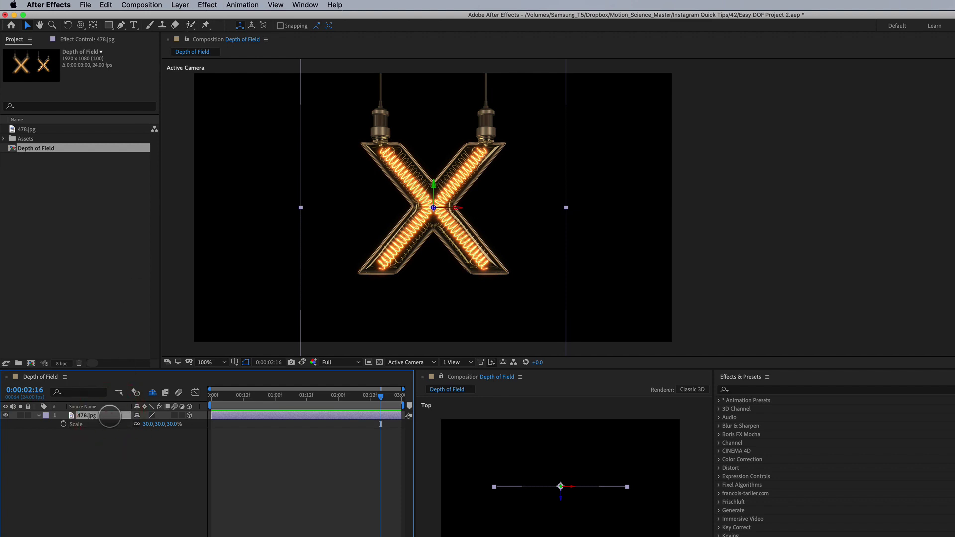
text(Foreground)
key(Return)
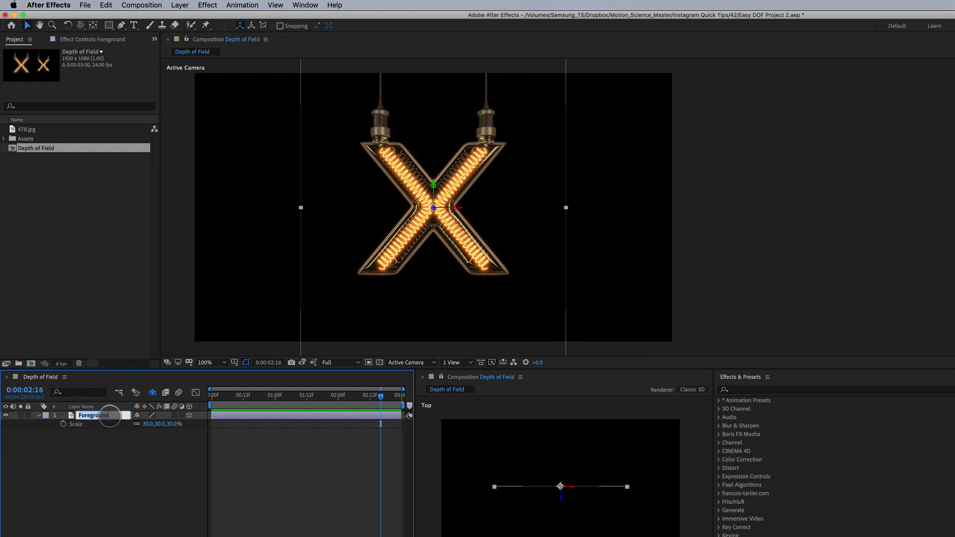
key(super+d)
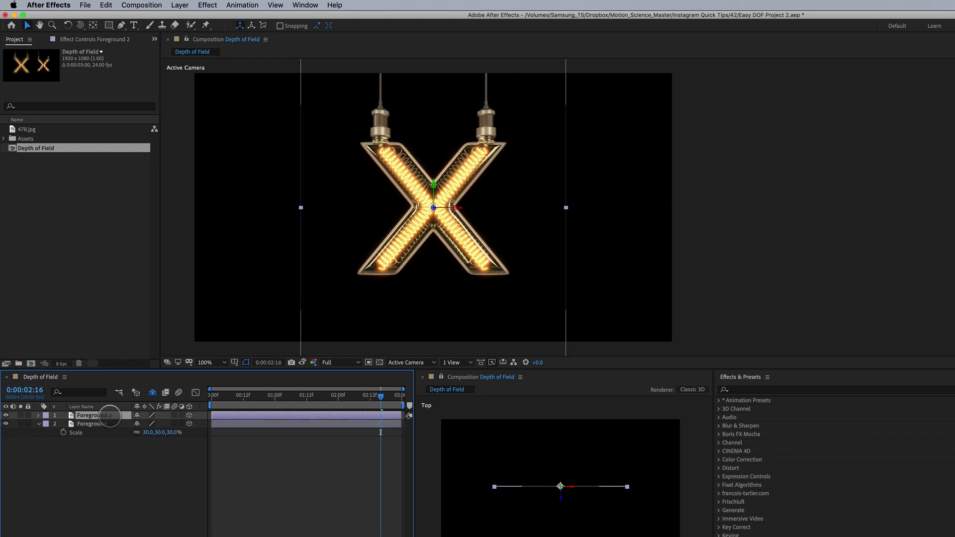
text(B)
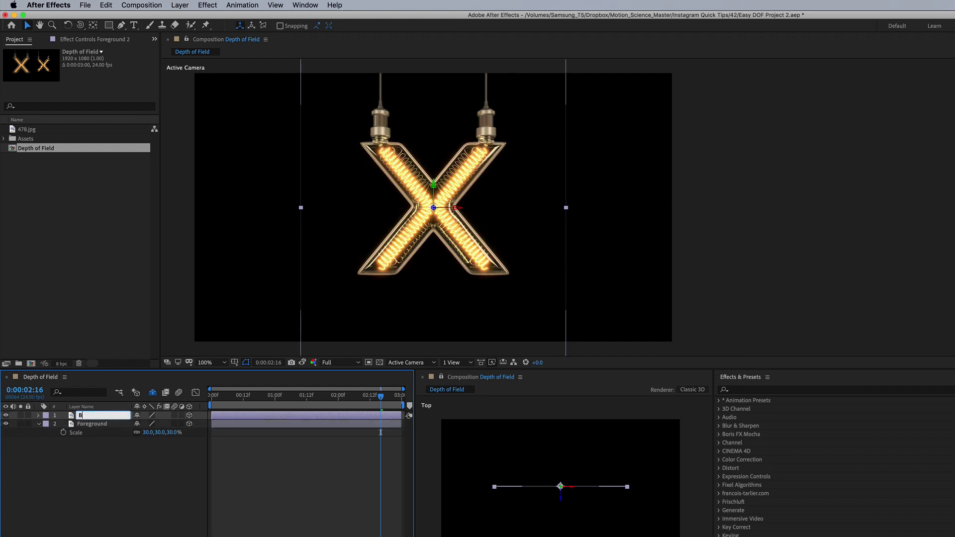
text(ackground)
key(Return)
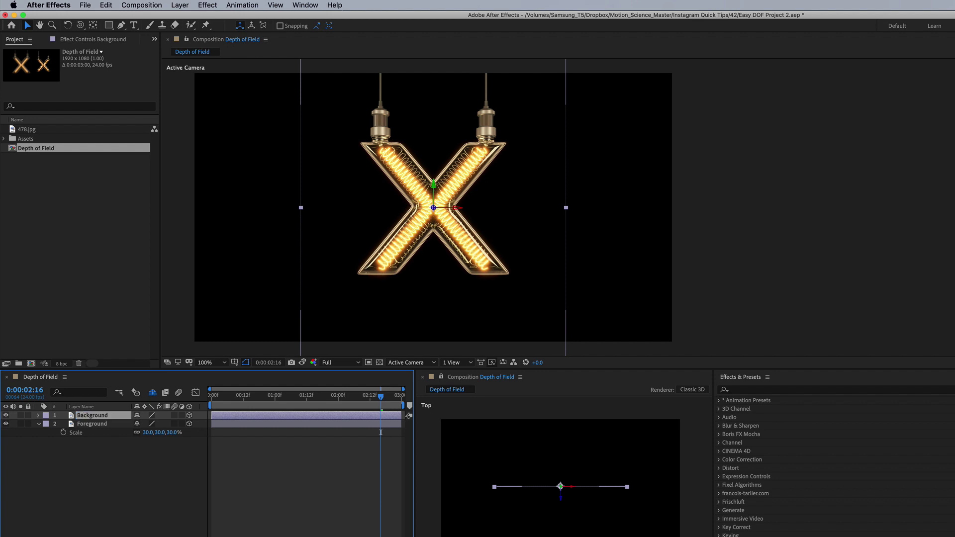
Move Background below Foreground in the stack and push it back to Z 400
drag(92, 416, 94, 433)
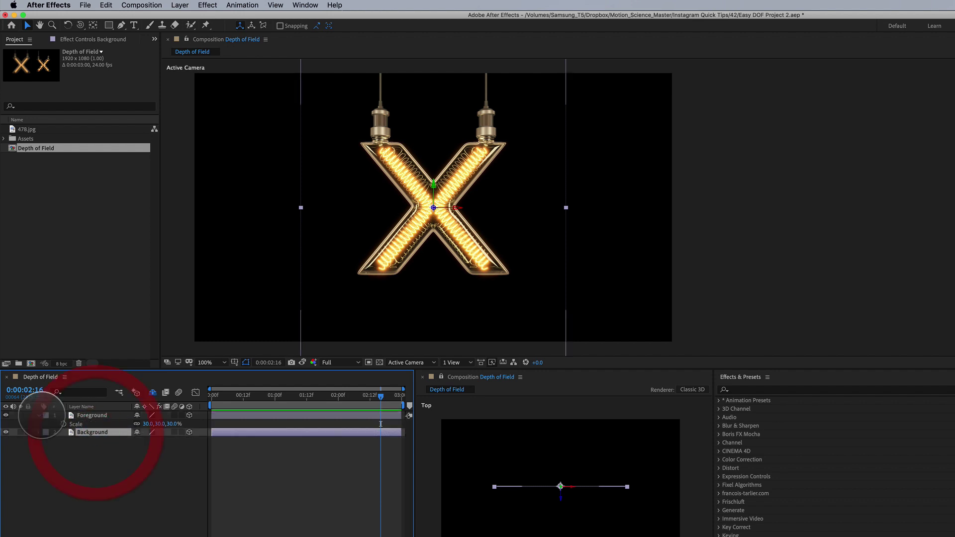
click(38, 416)
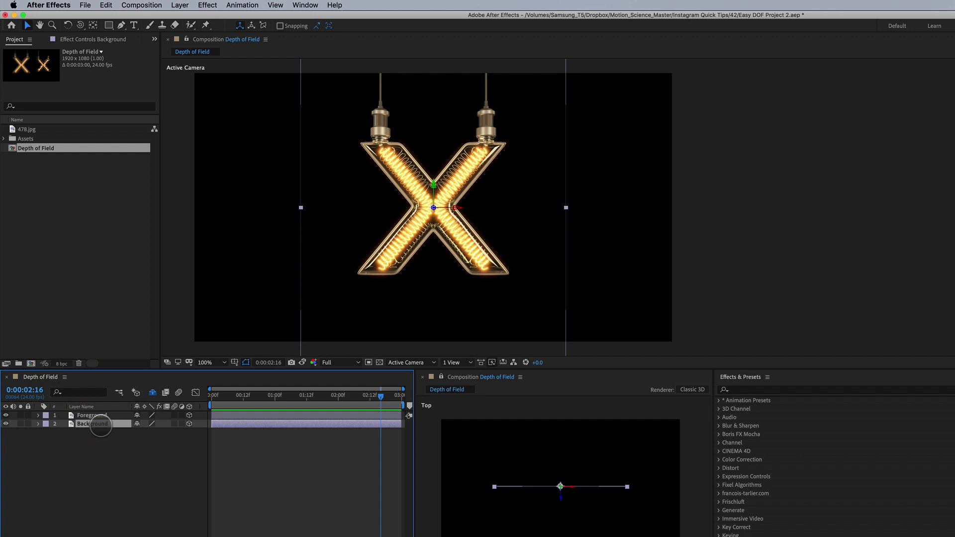
drag(168, 432, 379, 444)
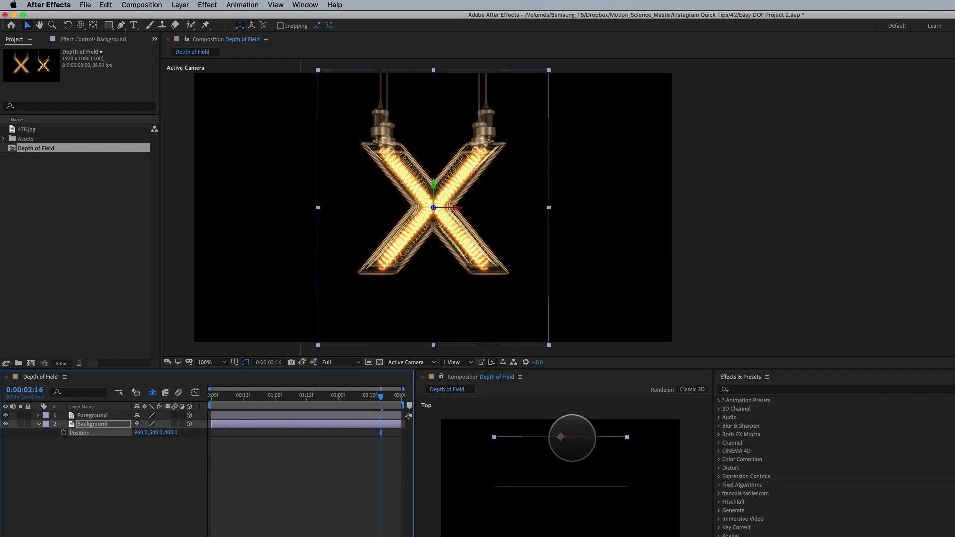
In the Top view, shift the Background X right and the Foreground X left
drag(573, 438, 626, 437)
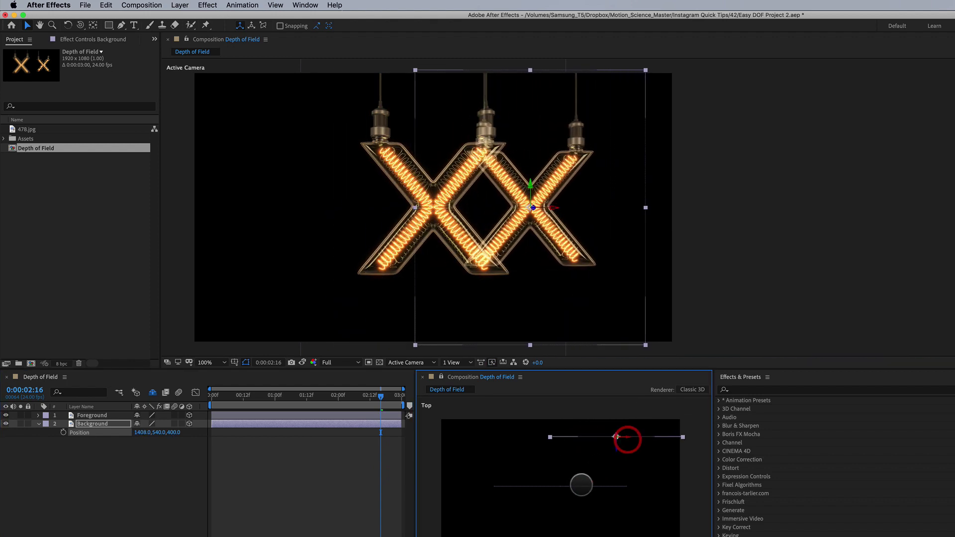
click(557, 486)
drag(570, 486, 515, 492)
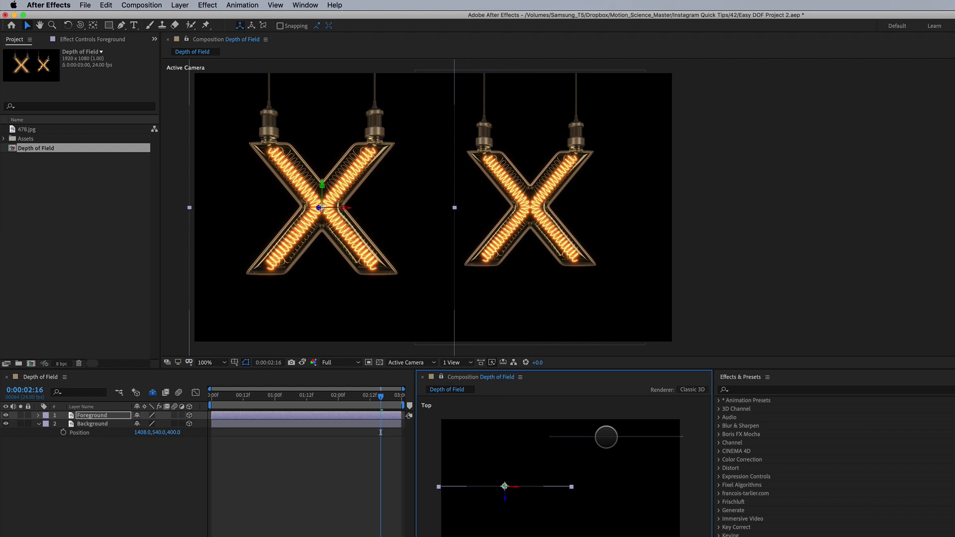
click(606, 437)
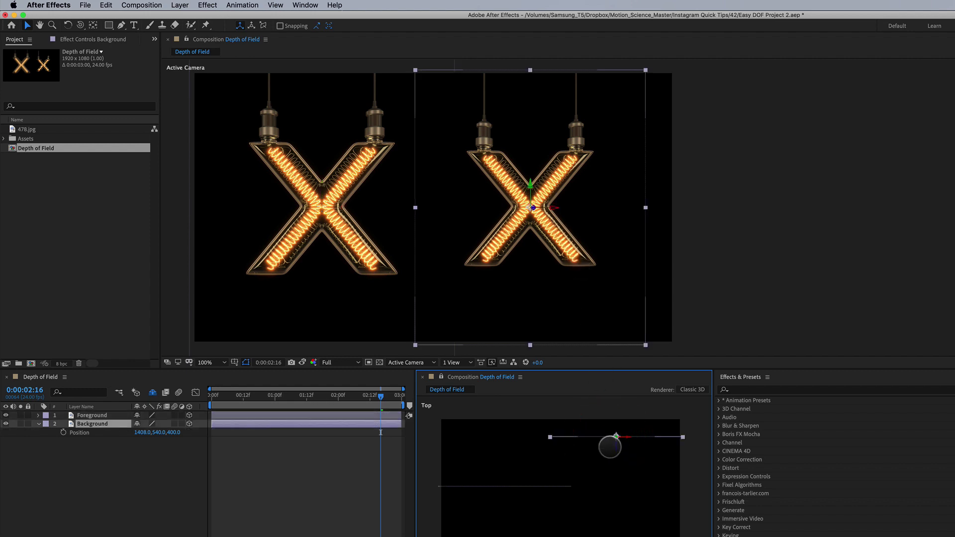
Add a new camera layer with the 28mm lens preset and Depth of Field enabled
click(93, 415)
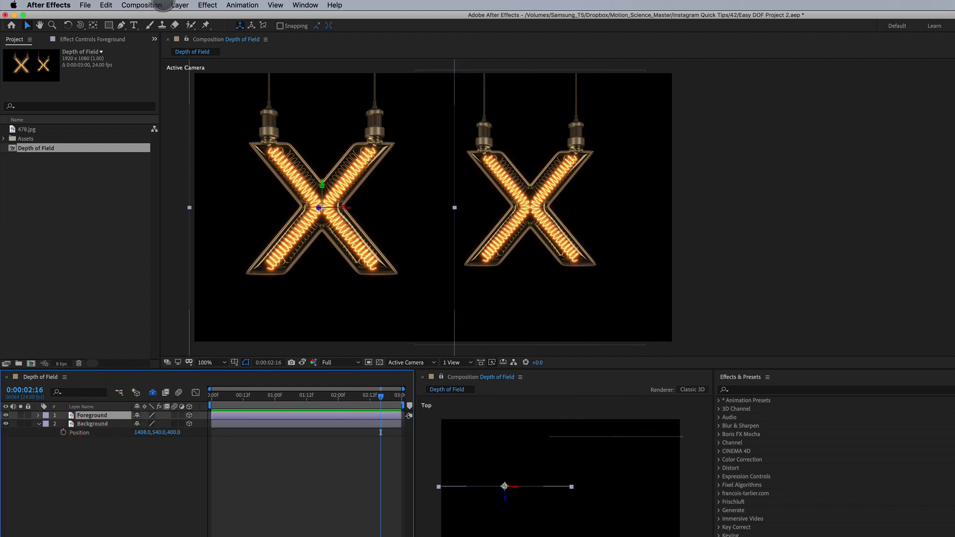
click(179, 5)
mouse_move(184, 16)
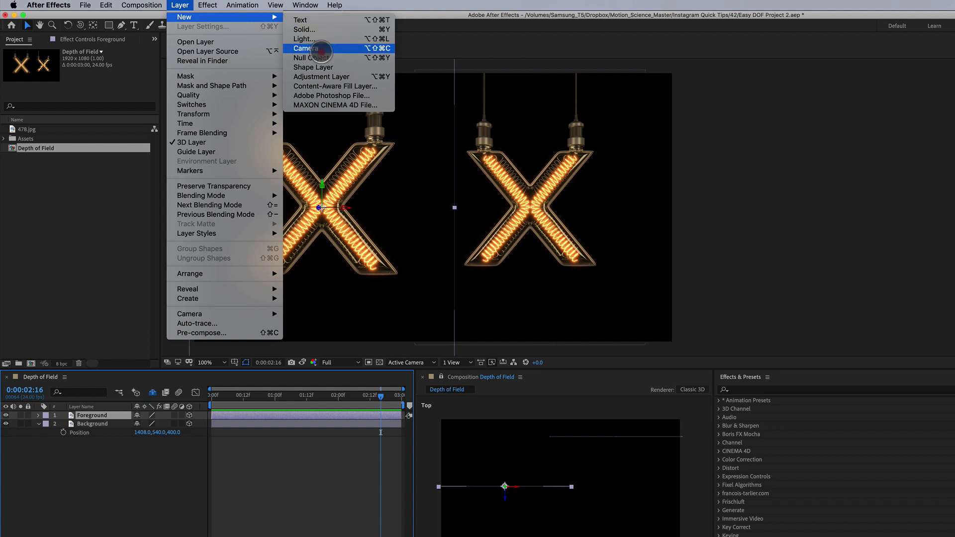
click(321, 51)
drag(522, 186, 341, 100)
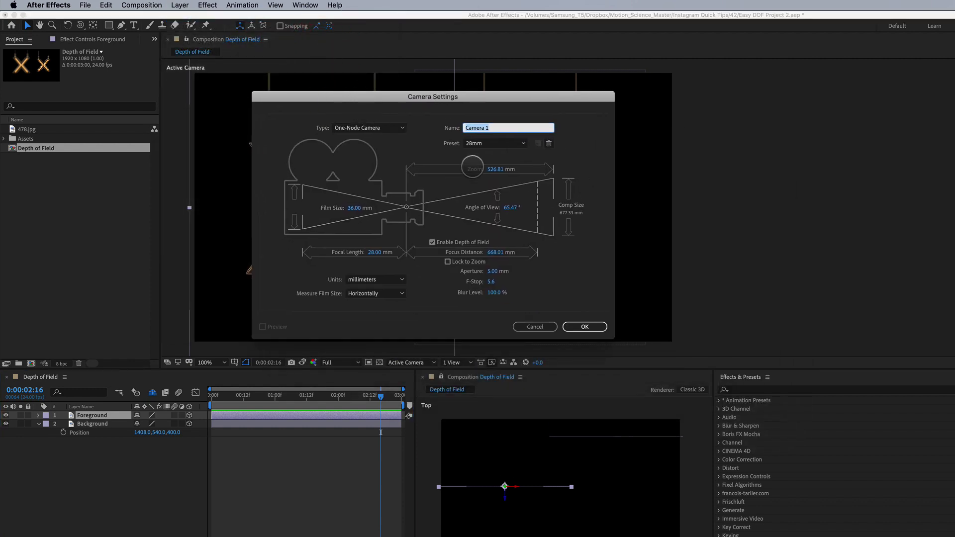
click(492, 144)
click(482, 203)
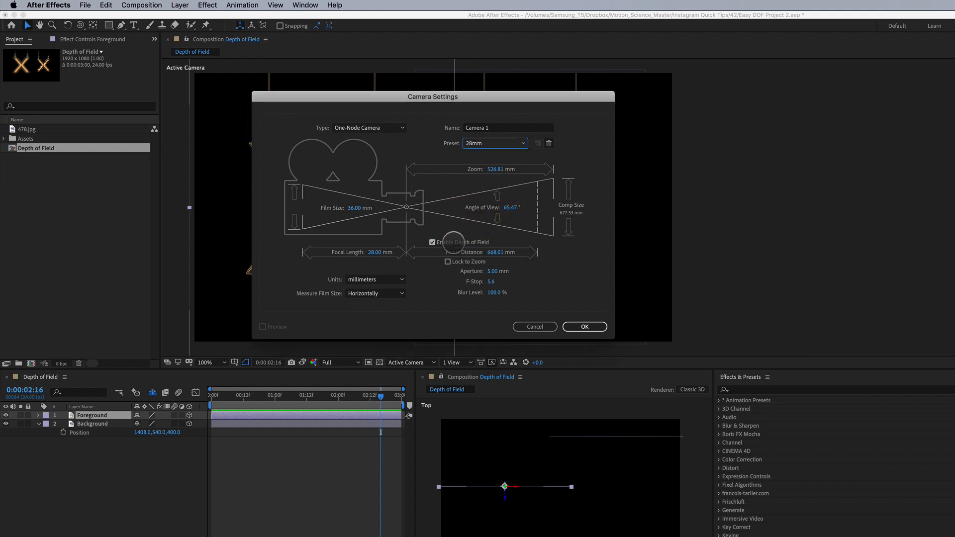
click(579, 327)
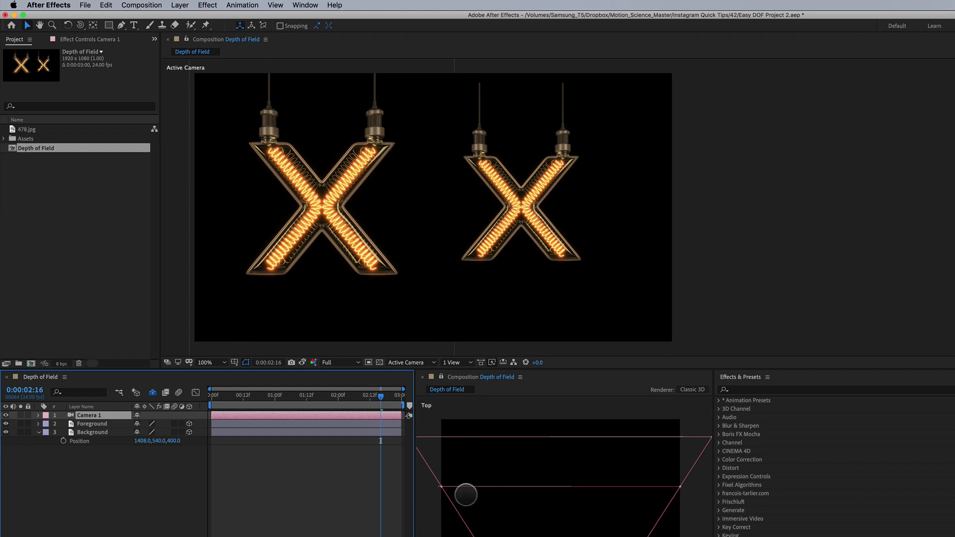
Set Camera 1's Focus Distance to about 1491.6 pixels under Camera Options
click(40, 430)
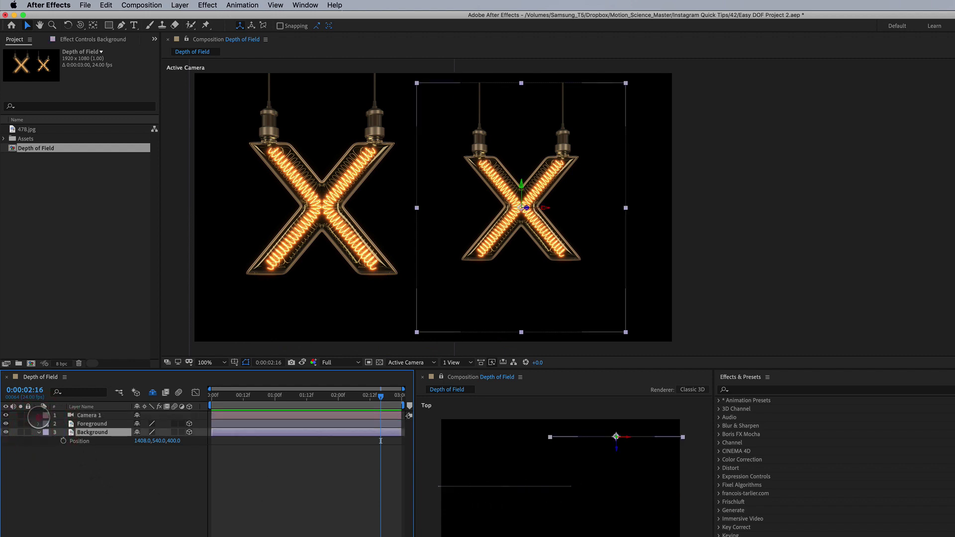
click(38, 415)
click(47, 433)
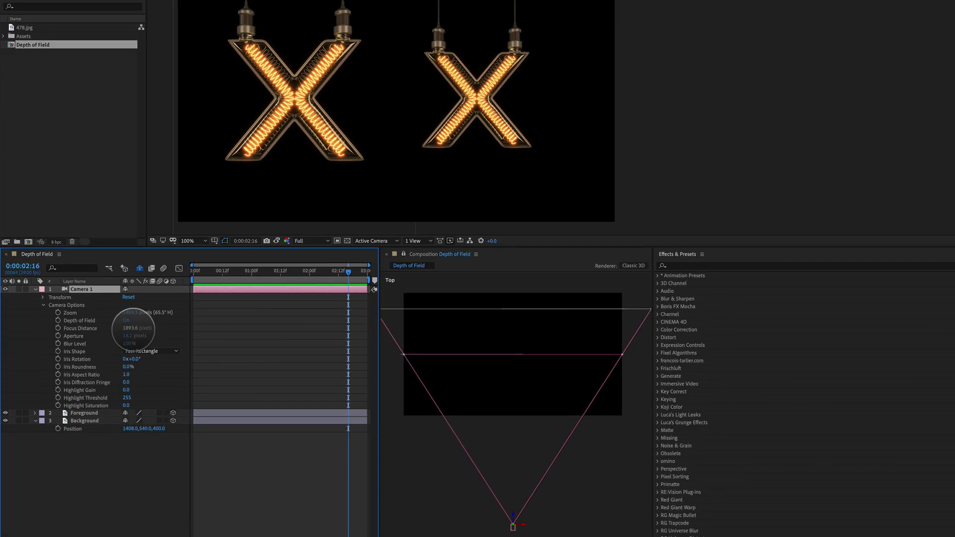
drag(142, 458, 141, 473)
drag(127, 319, 114, 401)
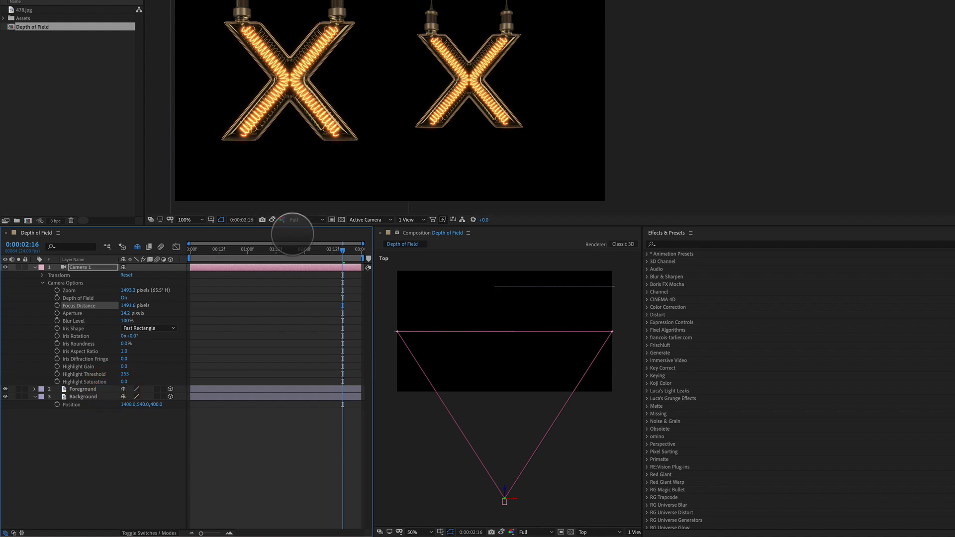
Keyframe the Focus Distance at 1893.6 pixels at the two-second mark
drag(342, 251, 249, 262)
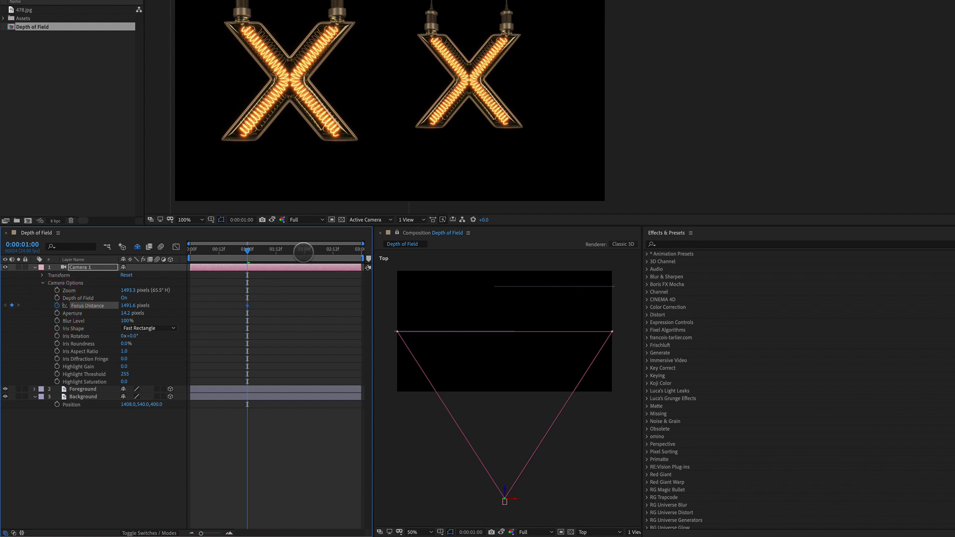
click(304, 252)
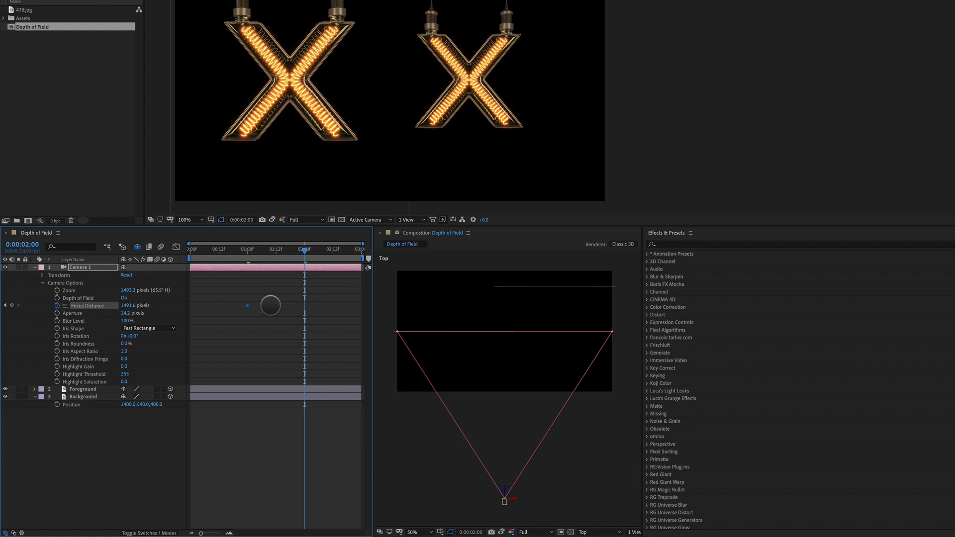
drag(127, 305, 305, 303)
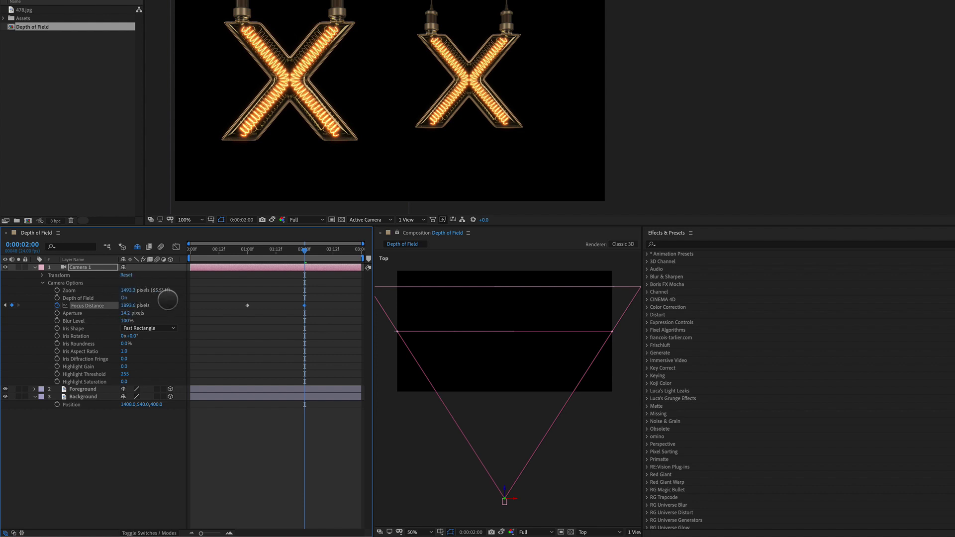
Widen Camera 1's Aperture to 1201.2 pixels
click(74, 313)
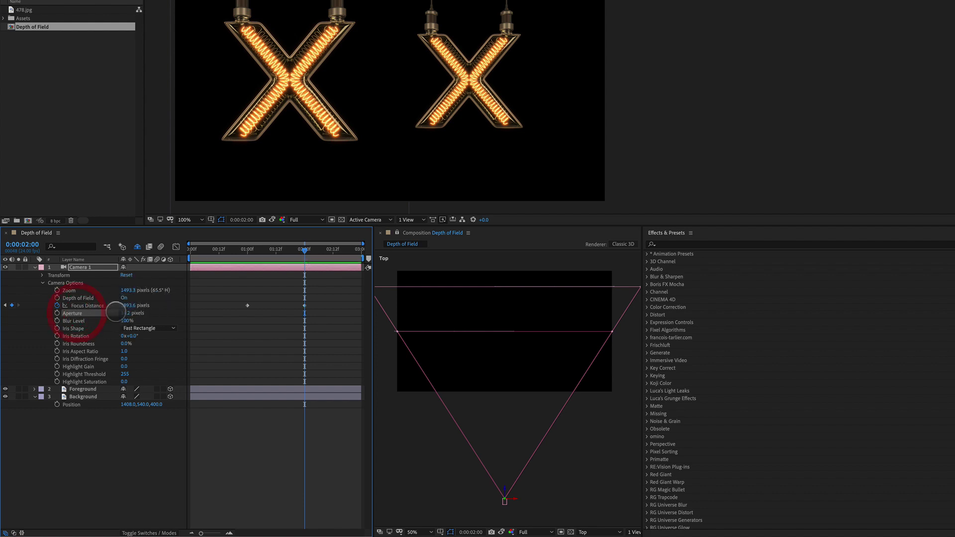
click(126, 313)
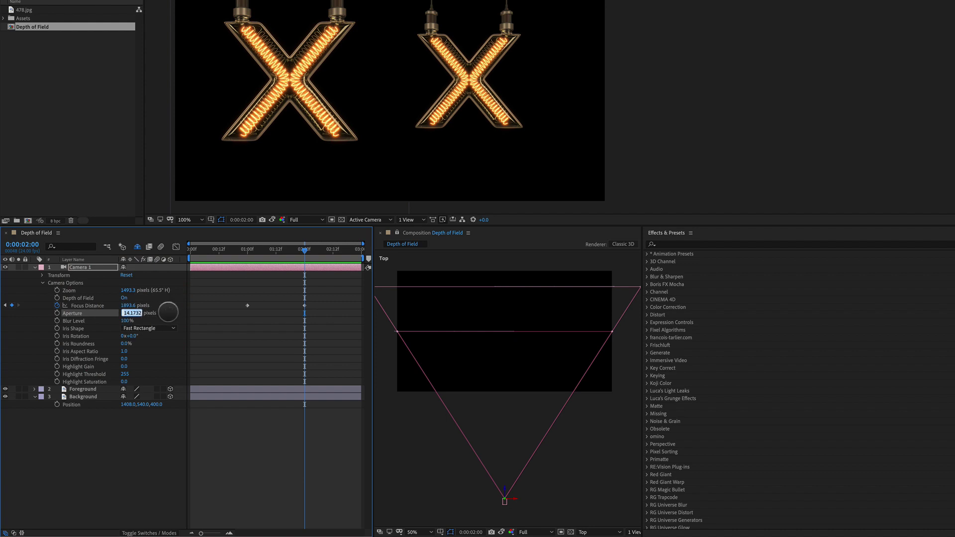
click(167, 312)
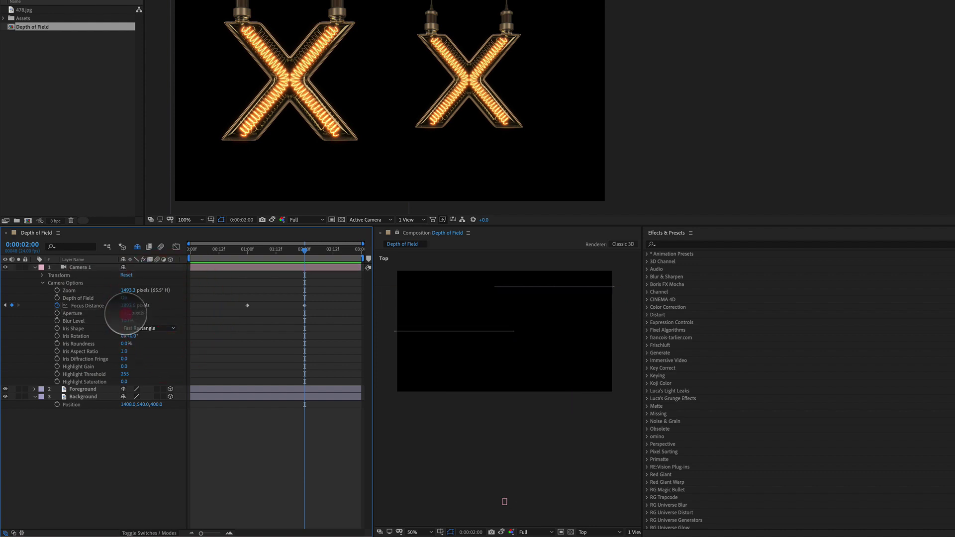
drag(128, 313, 620, 287)
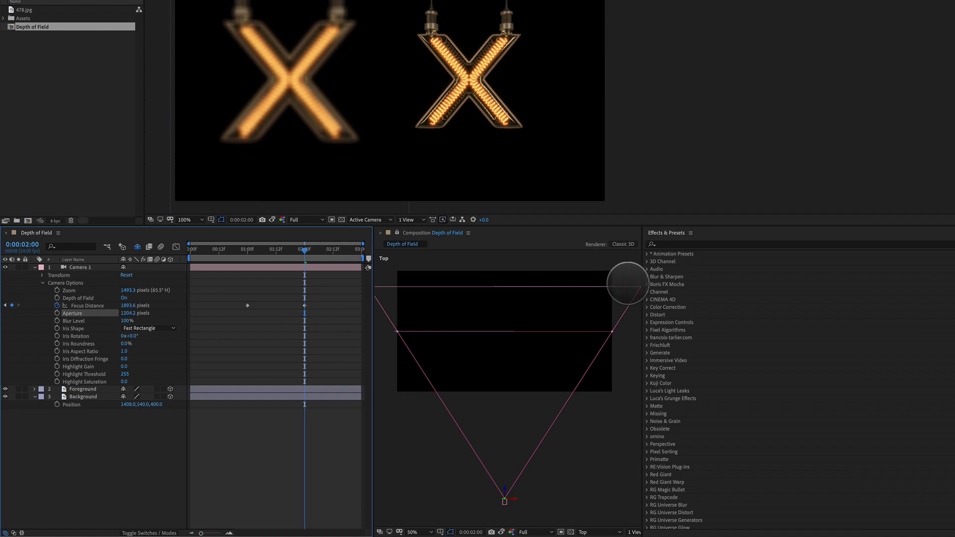
drag(627, 283, 625, 283)
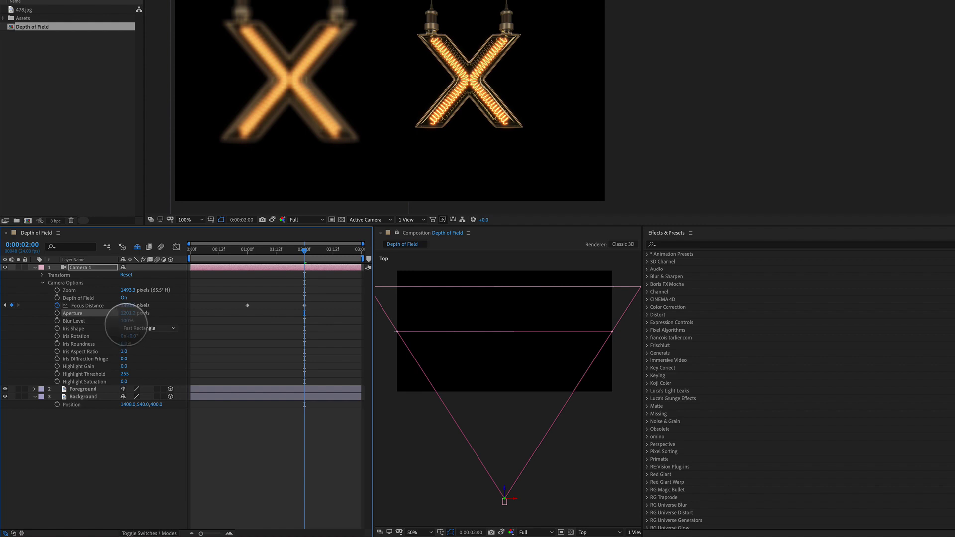
Raise the camera's Blur Level to 140%
click(73, 321)
drag(127, 321, 129, 321)
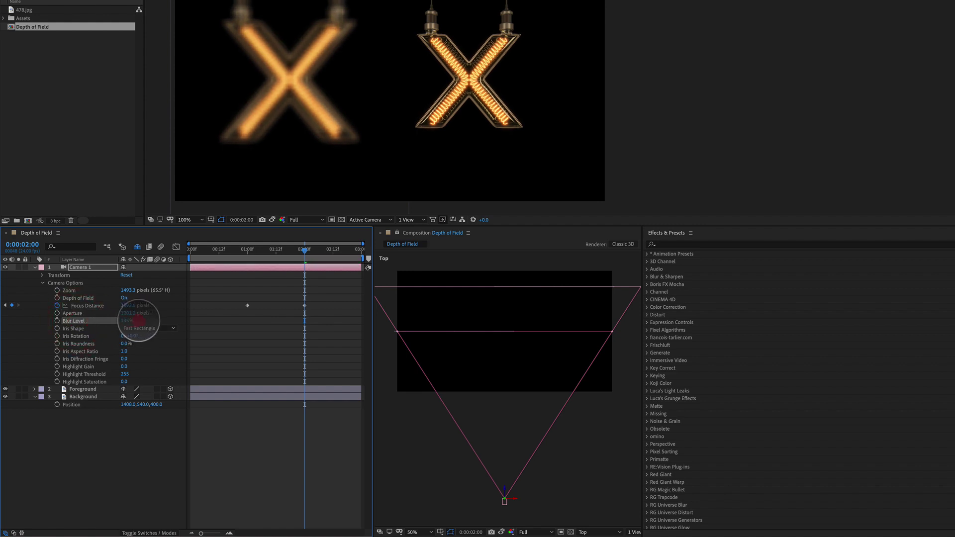
drag(140, 322, 140, 321)
click(139, 321)
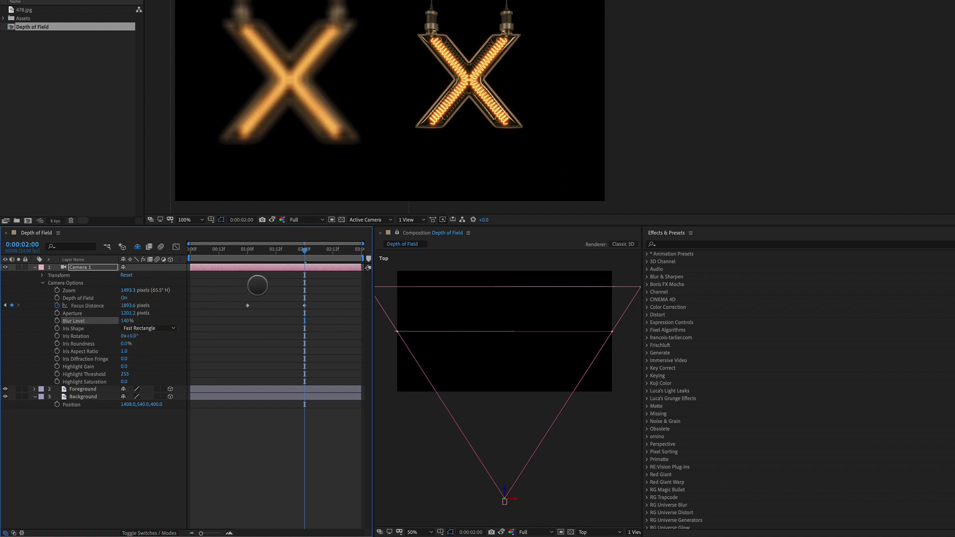
At the one-second mark, set Camera 1's Iris Shape to Octagon and preview the rack focus
click(247, 249)
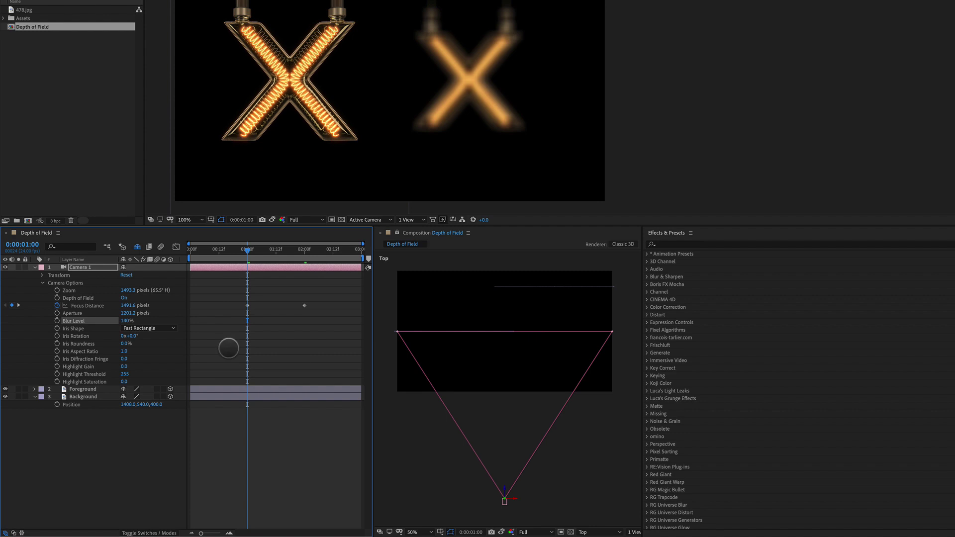
click(75, 328)
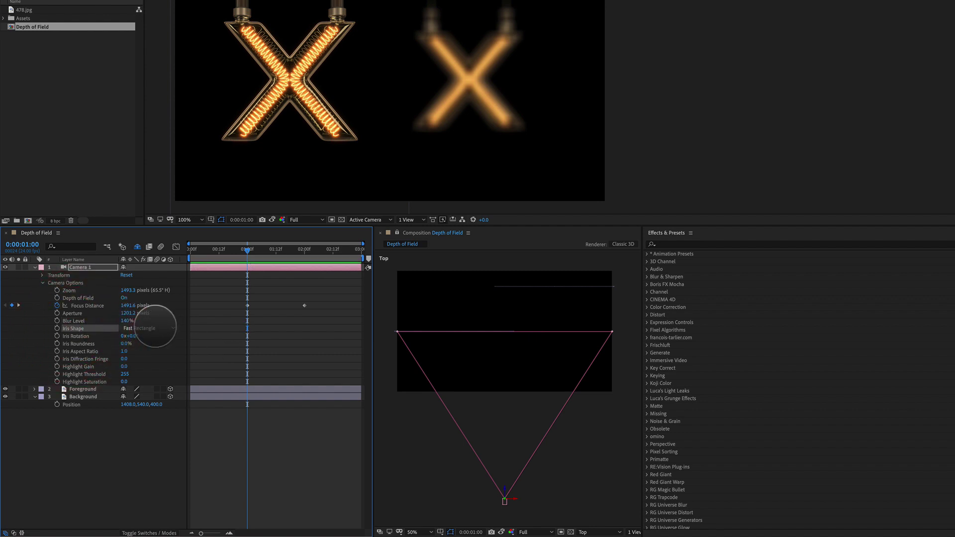
click(154, 328)
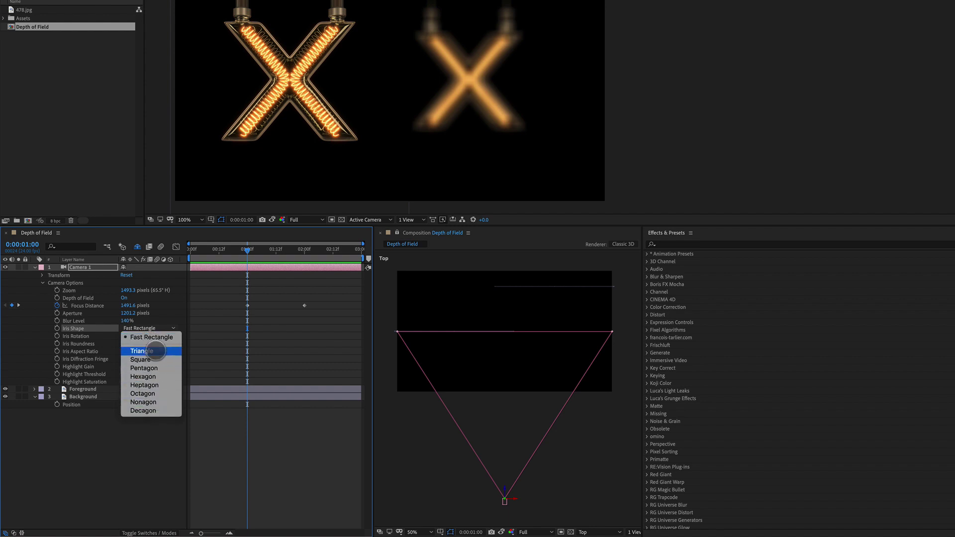
click(155, 394)
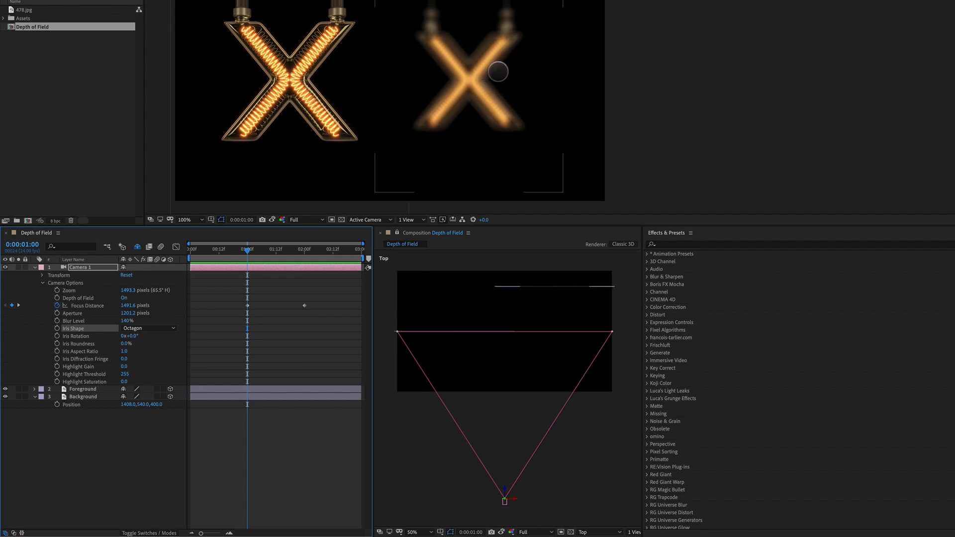
key(space)
click(148, 329)
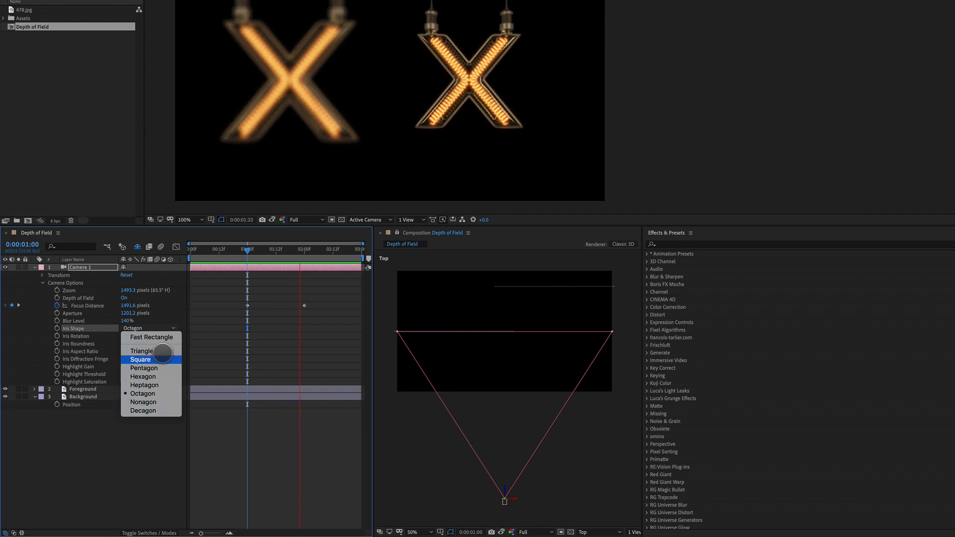
click(267, 340)
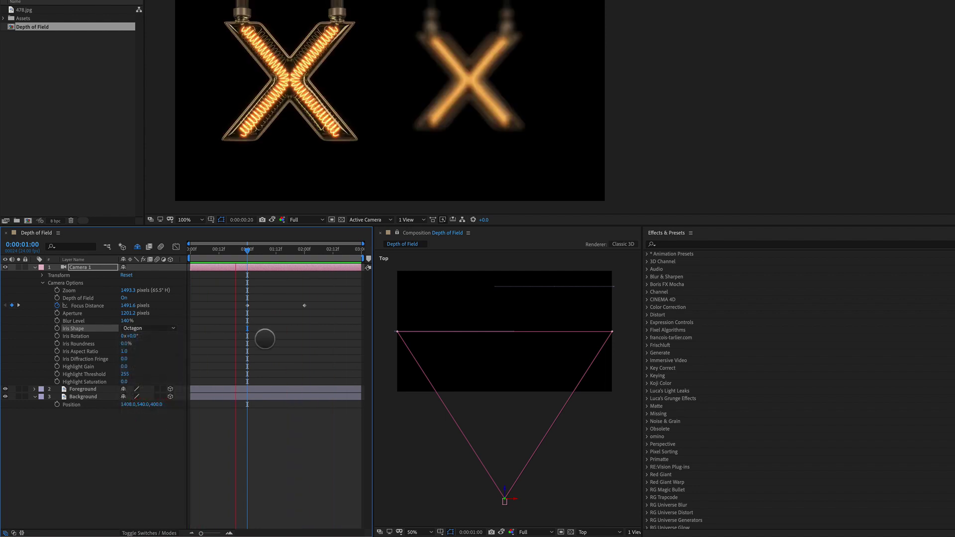